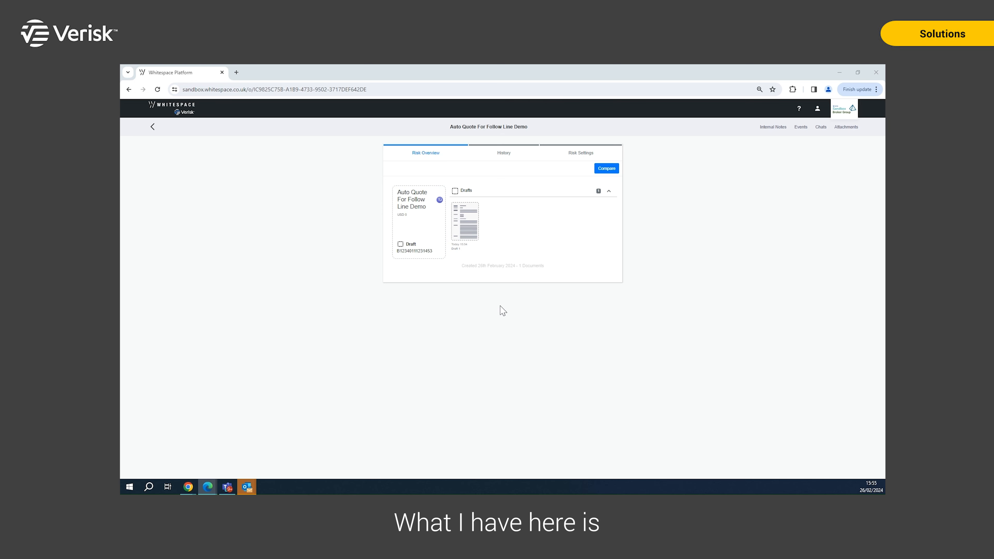
Open the risk's draft document and examine the date tags in its Period section, leaving the section unedited.
{"action": "left_click", "coordinate": [465, 230]}
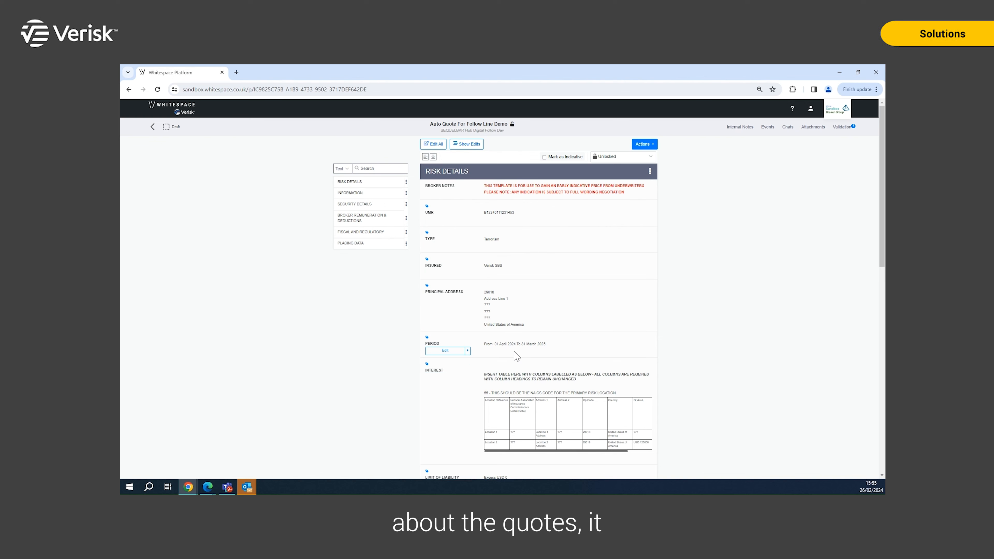
{"action": "left_click", "coordinate": [457, 350]}
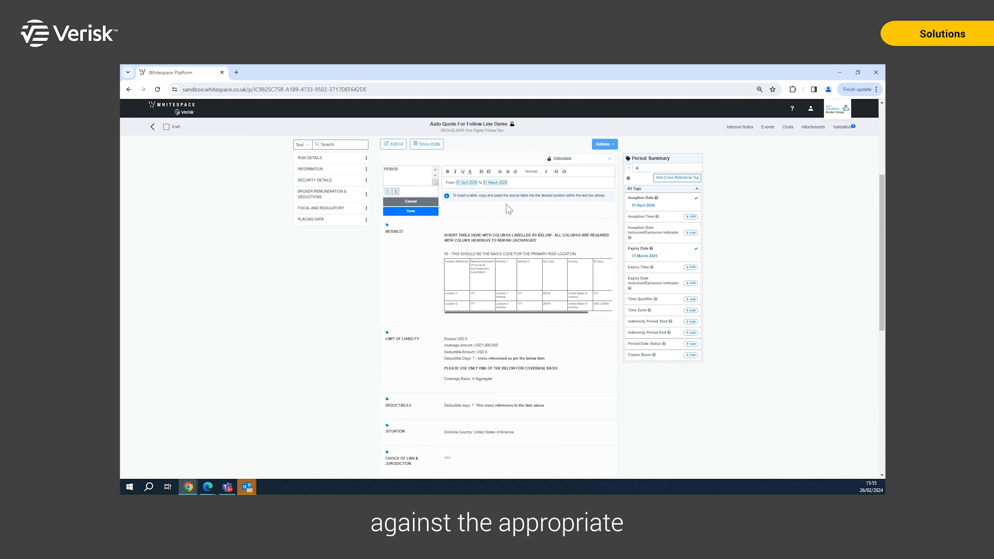
{"action": "left_click", "coordinate": [406, 203]}
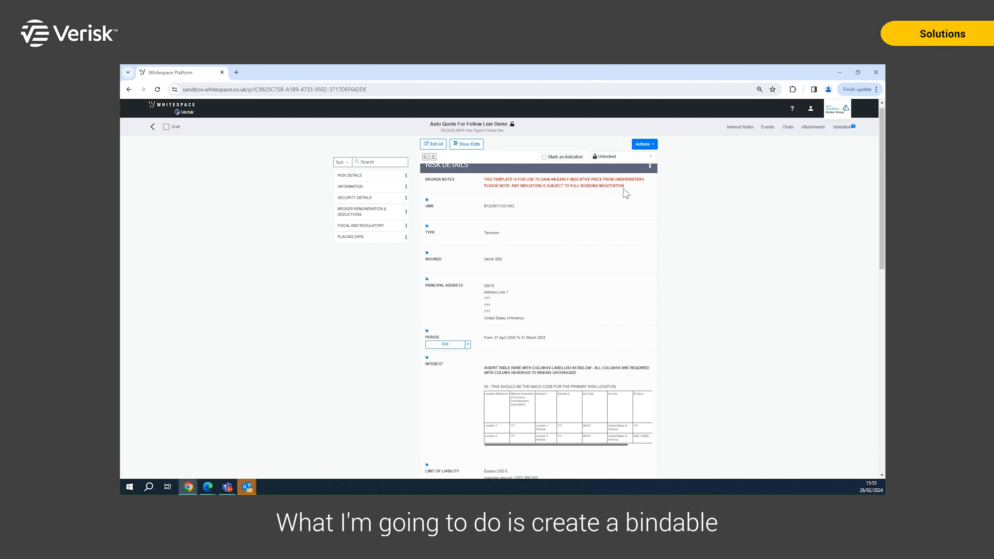
Create a bindable quote from the Auto Quote For Follow Line Demo draft.
{"action": "left_click", "coordinate": [643, 144]}
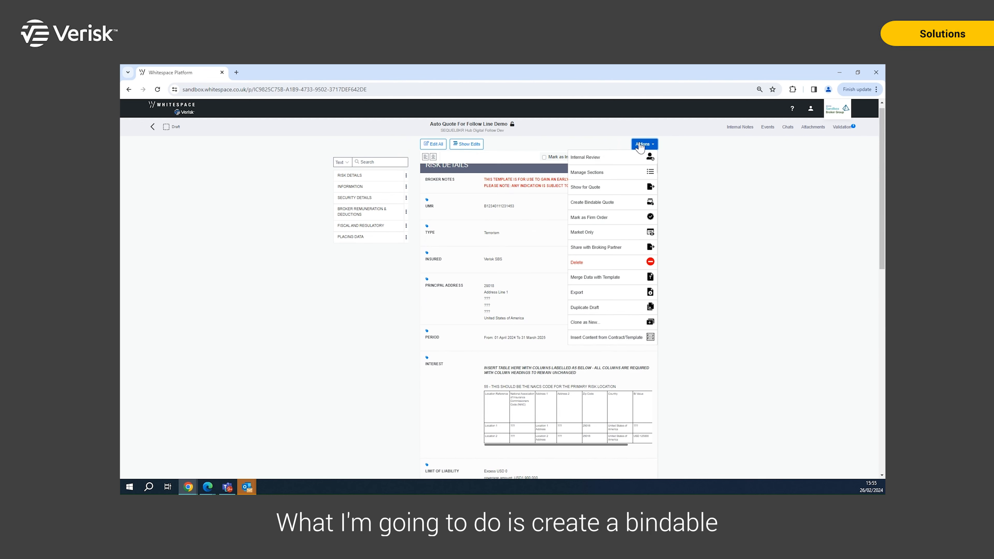
{"action": "left_click", "coordinate": [582, 204]}
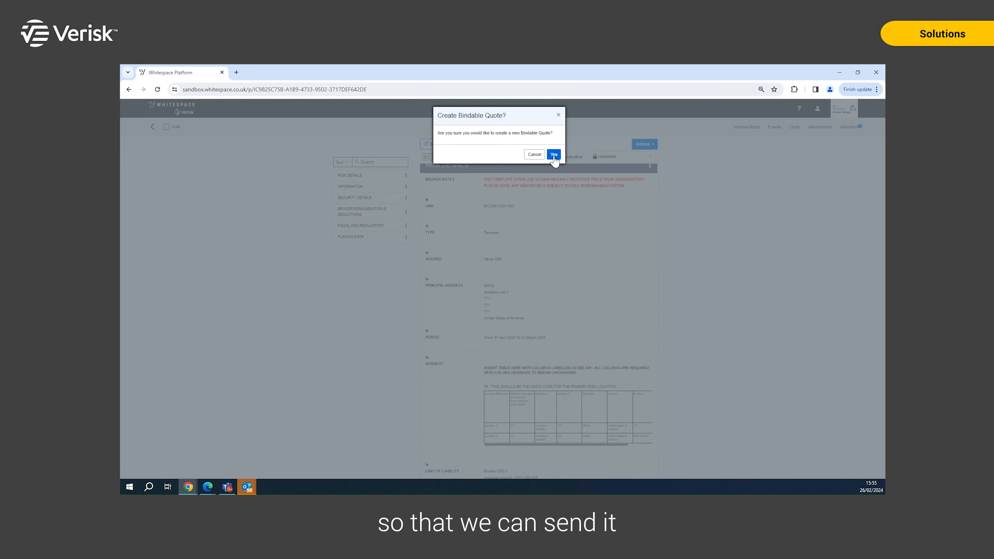
{"action": "left_click", "coordinate": [553, 155]}
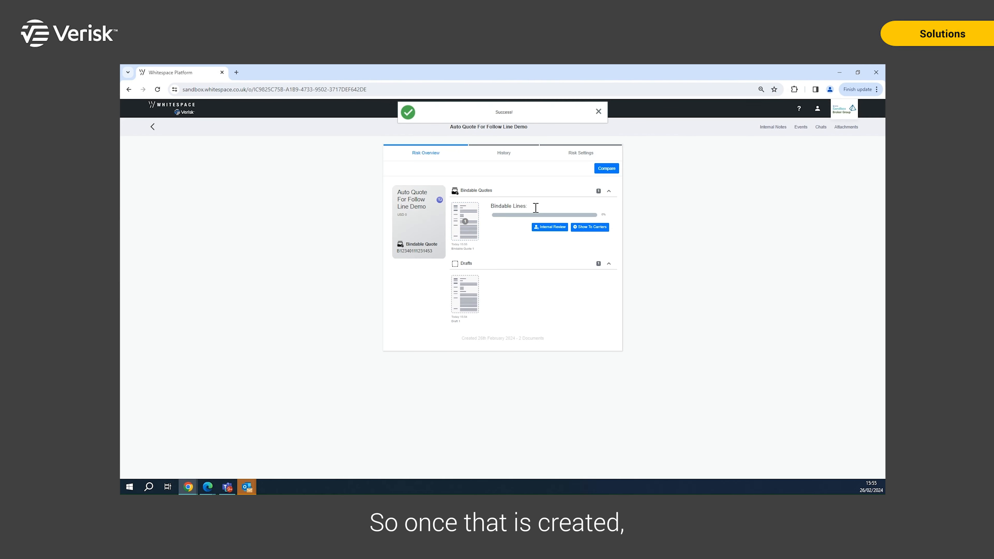
Choose Sequel Underwriter 2 with its whole All Risks team as the carrier to be shown the bindable quote.
{"action": "left_click", "coordinate": [583, 228]}
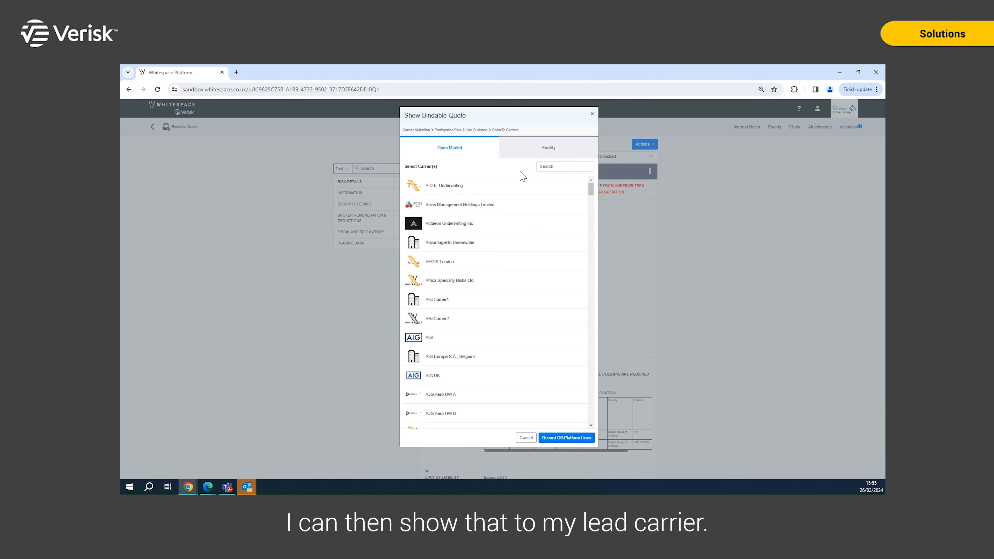
{"action": "left_click", "coordinate": [557, 166]}
{"action": "type", "text": "seq"}
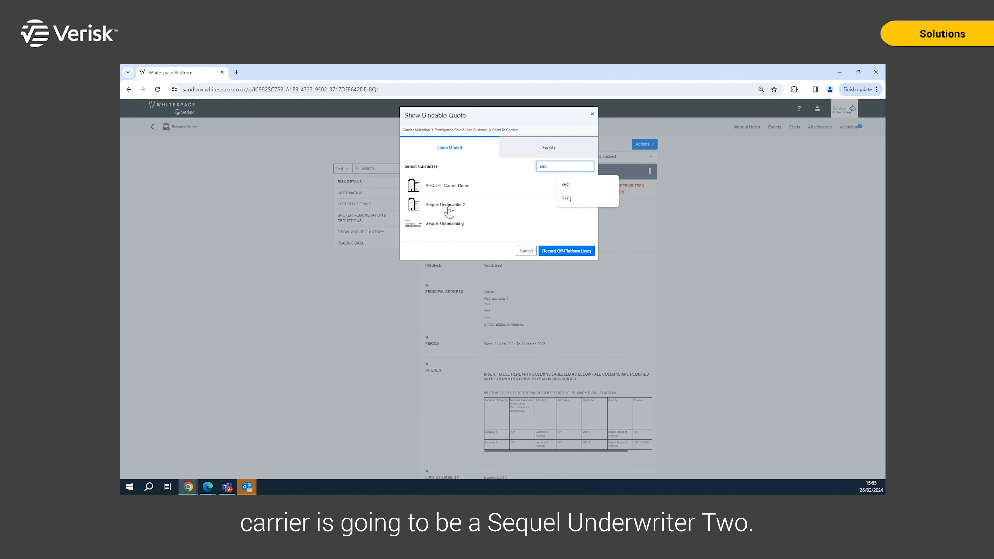
{"action": "left_click", "coordinate": [446, 205]}
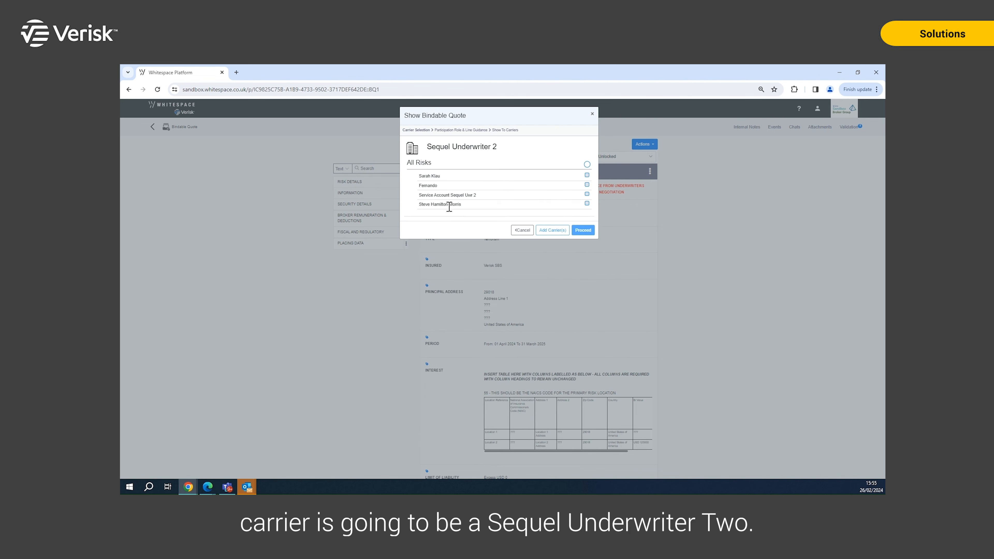
{"action": "left_click", "coordinate": [587, 164]}
{"action": "left_click", "coordinate": [583, 229]}
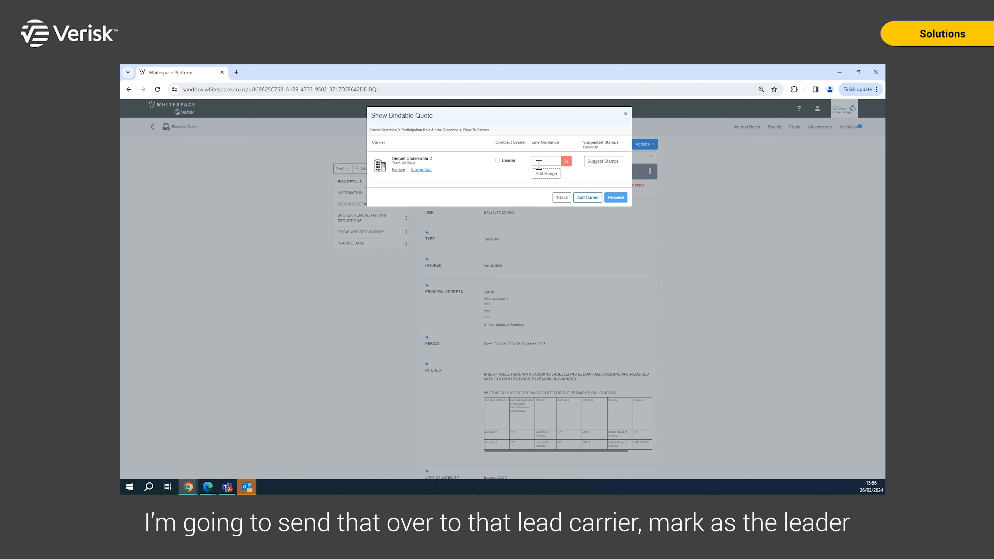
Mark Sequel Underwriter 2 as contract leader with 10% line guidance and show it the quote without a message.
{"action": "left_click", "coordinate": [499, 162]}
{"action": "left_click", "coordinate": [547, 162]}
{"action": "type", "text": "10"}
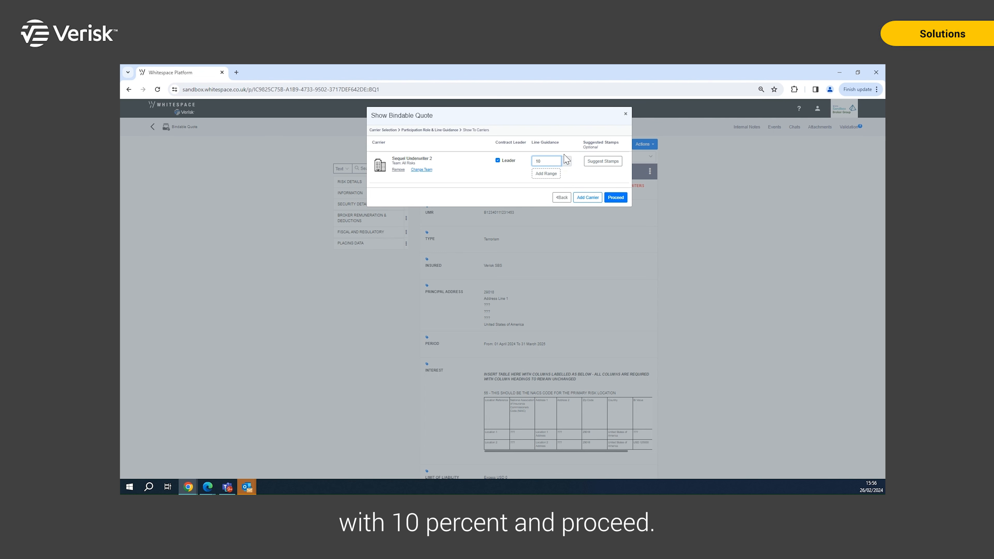
{"action": "left_click", "coordinate": [615, 197]}
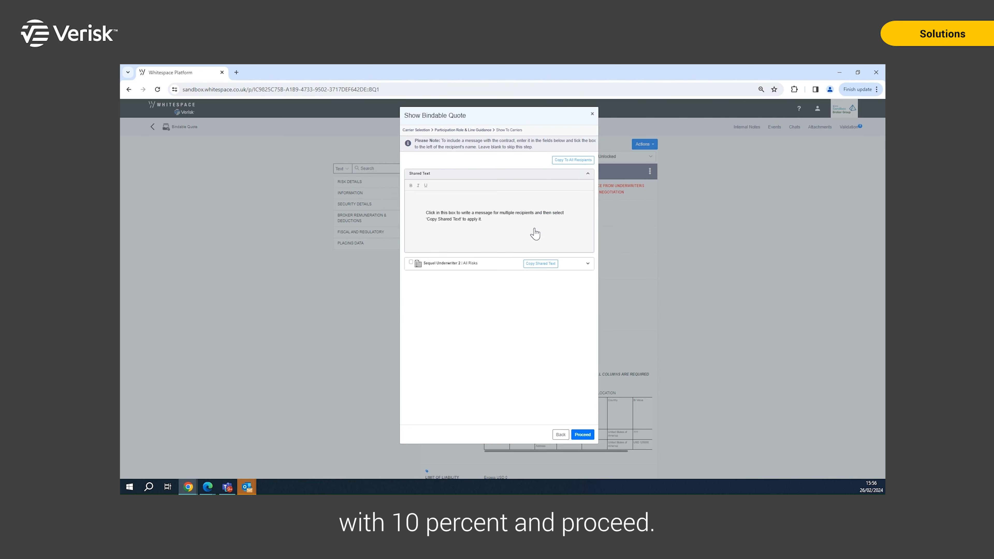
{"action": "left_click", "coordinate": [583, 434]}
{"action": "left_click", "coordinate": [557, 171]}
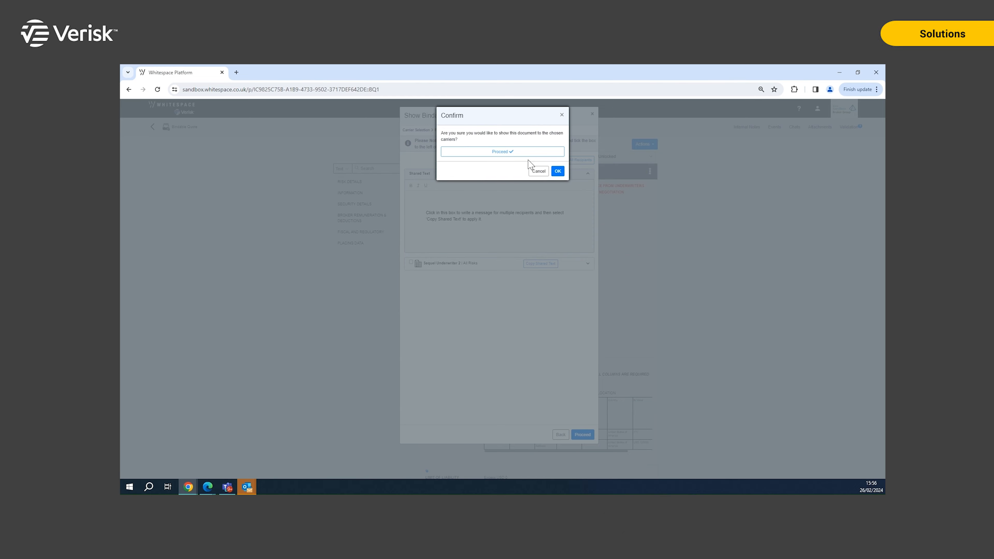
{"action": "left_click", "coordinate": [557, 171]}
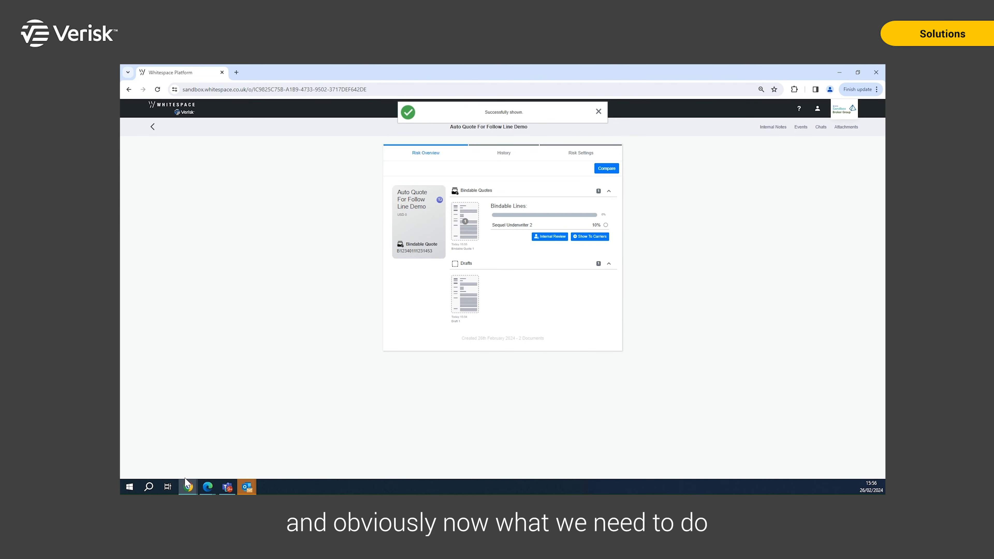
Switch to the underwriter's browser window and open the bindable quote document of the newly shown Auto Quote For Follow Line Demo risk.
{"action": "mouse_move", "coordinate": [187, 484]}
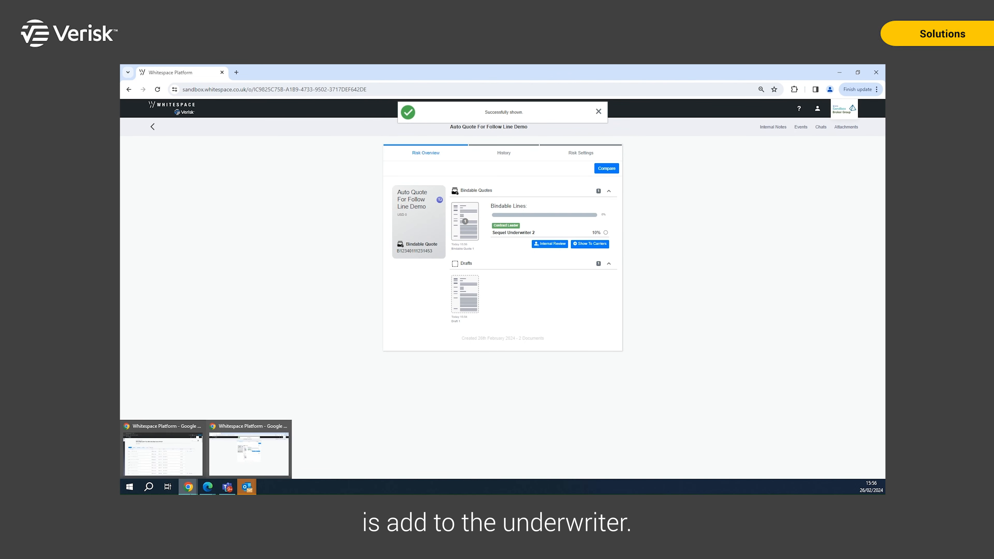
{"action": "left_click", "coordinate": [163, 453]}
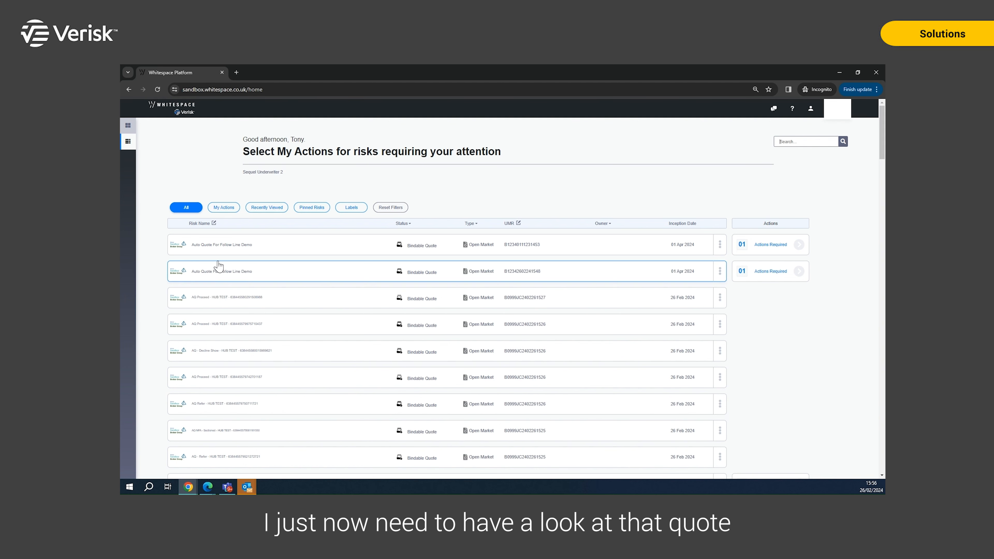
{"action": "left_click", "coordinate": [247, 244]}
{"action": "left_click", "coordinate": [559, 161]}
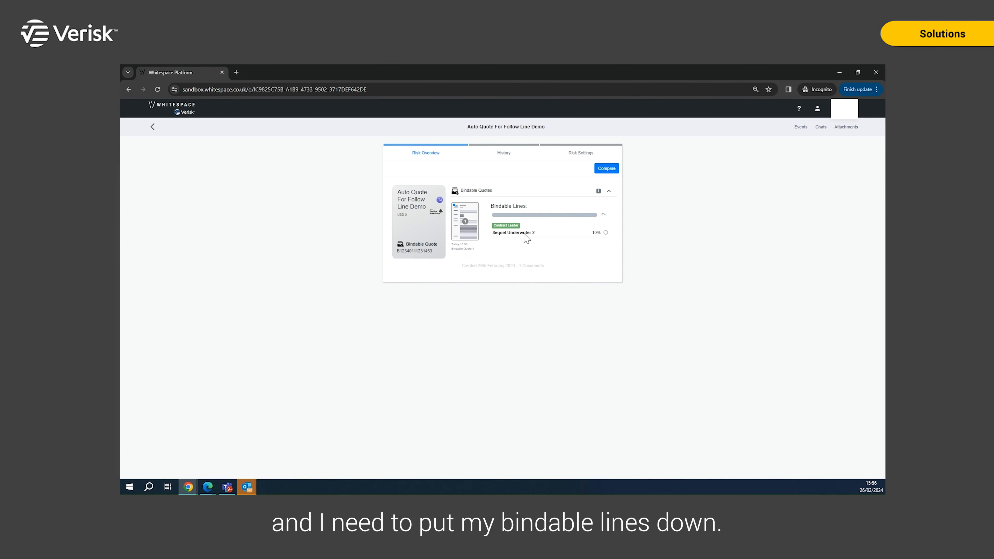
{"action": "left_click", "coordinate": [466, 219]}
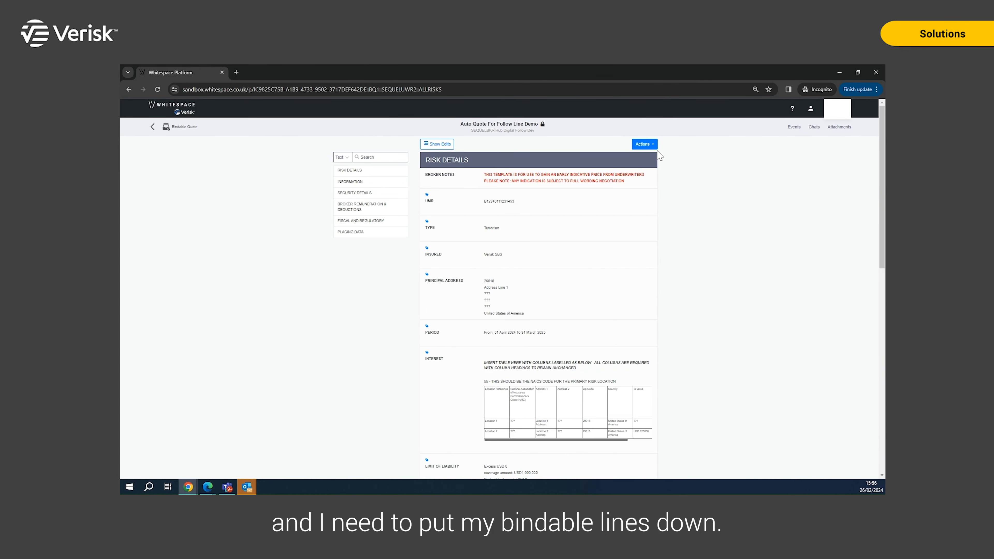
Add a bindable line accepting the offer at 10%, with year of account 2024 and stamp reference ASDASDASASDA.
{"action": "left_click", "coordinate": [648, 146]}
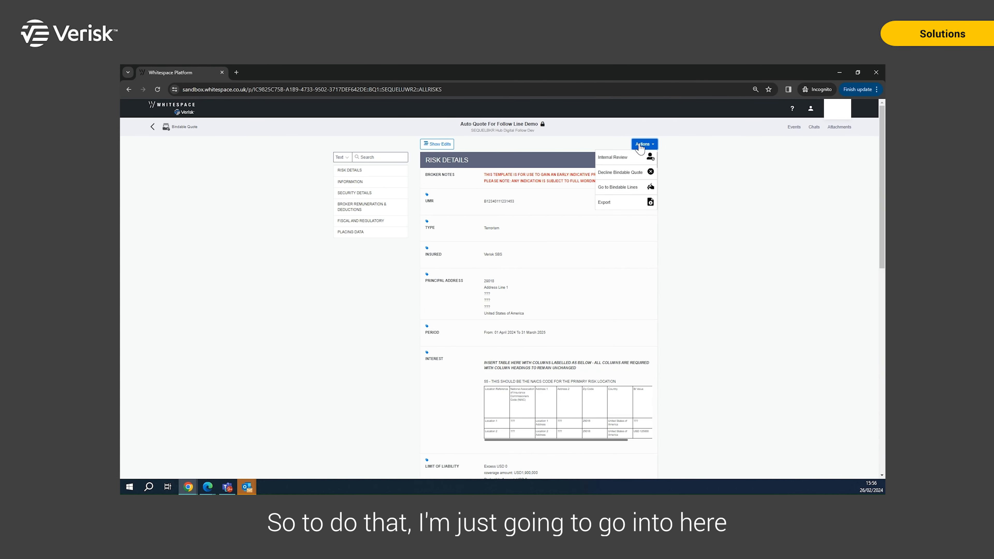
{"action": "left_click", "coordinate": [608, 191]}
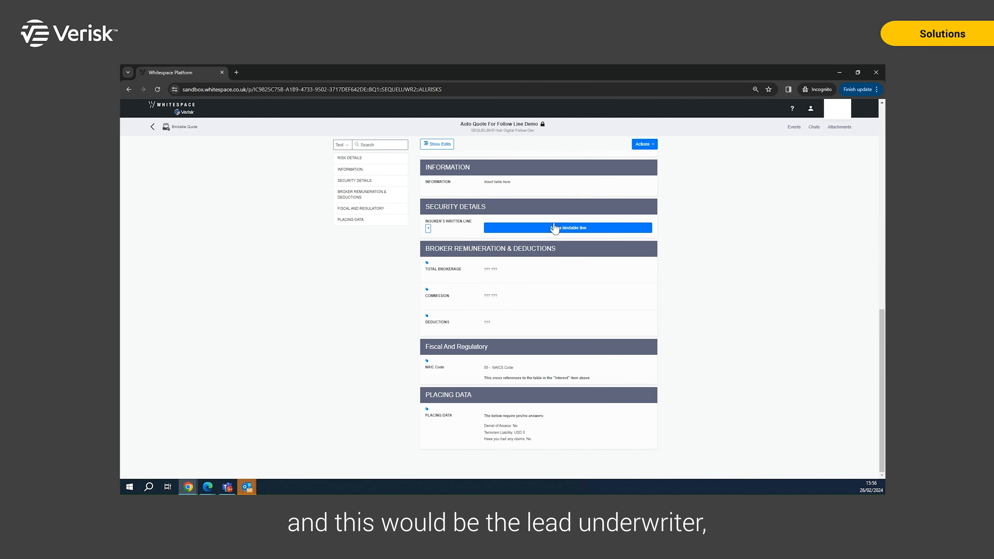
{"action": "left_click", "coordinate": [534, 228]}
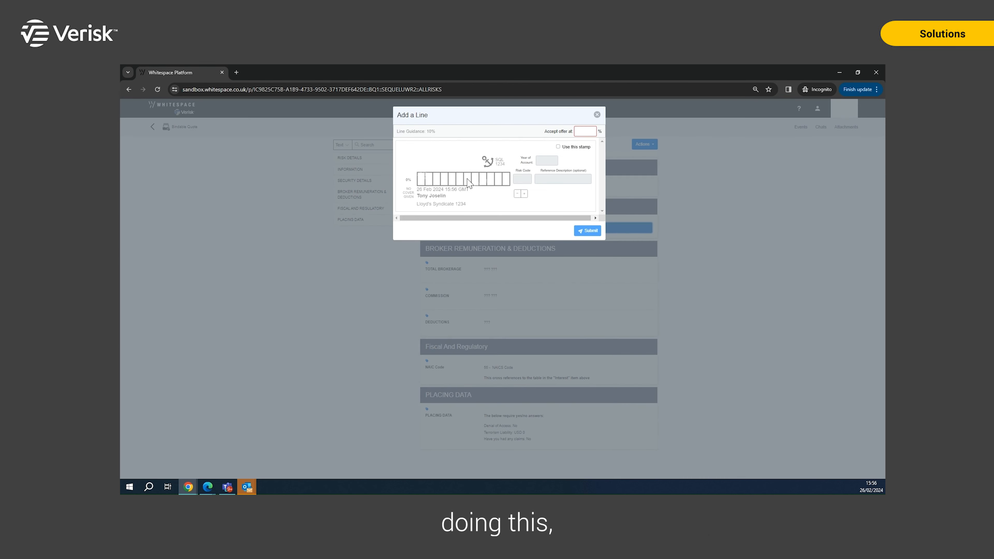
{"action": "left_click", "coordinate": [580, 129]}
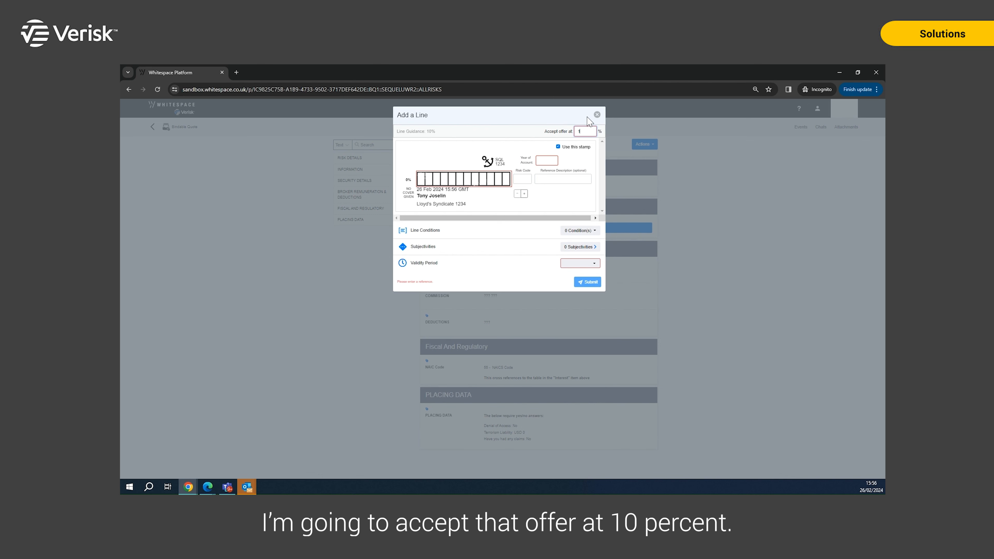
{"action": "left_click", "coordinate": [547, 161]}
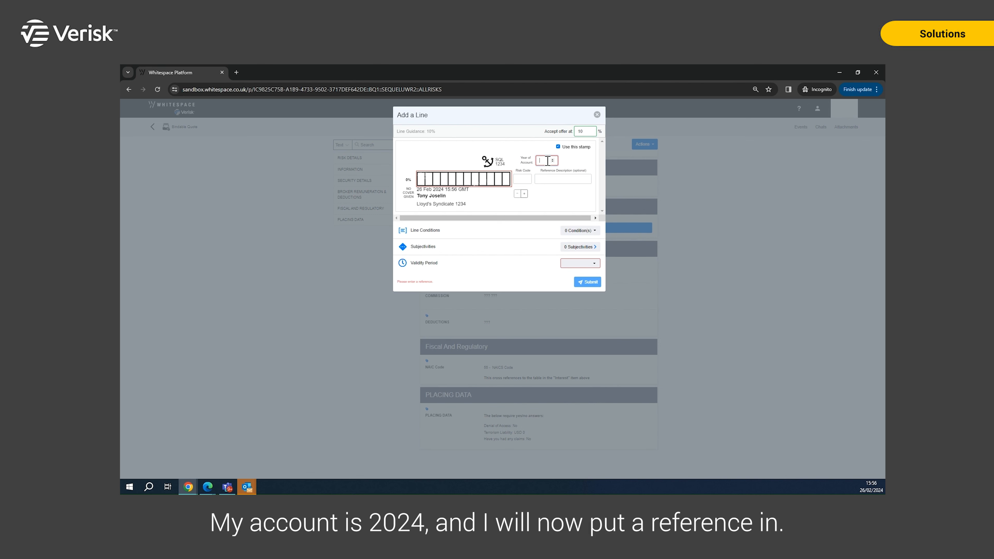
{"action": "left_click", "coordinate": [434, 186]}
{"action": "type", "text": "ASDASDASASDA"}
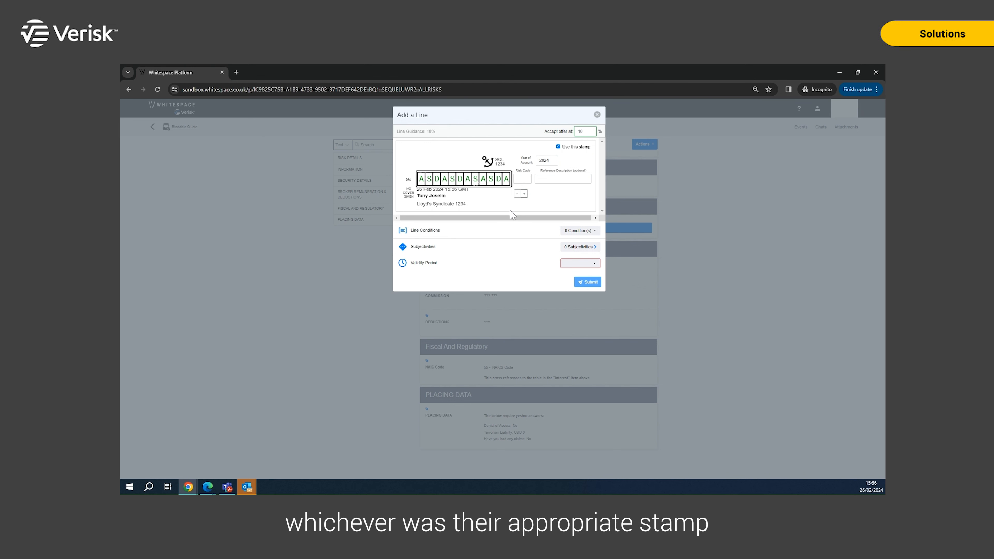
Give the line a validity period of 7 days and submit it as the lead underwriter's written line.
{"action": "left_click", "coordinate": [567, 265]}
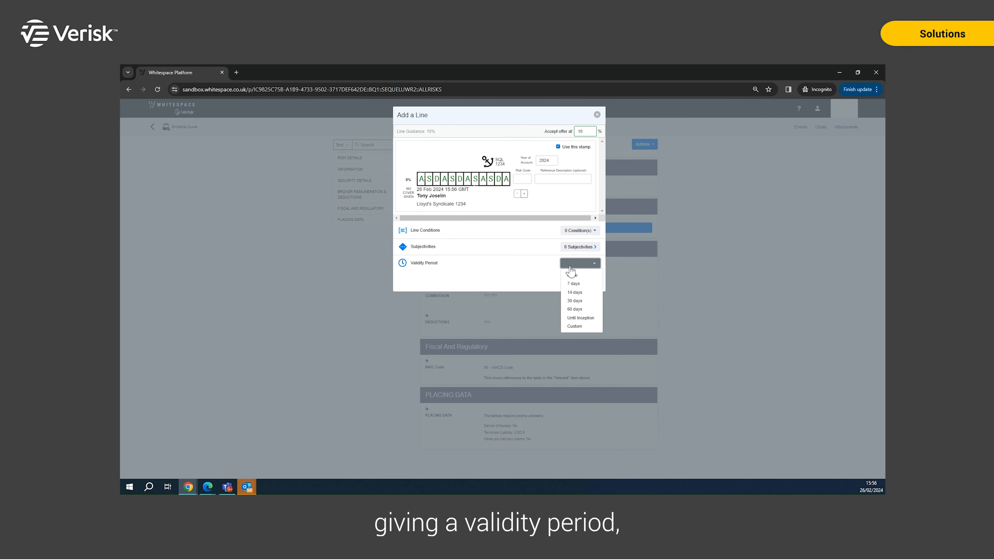
{"action": "left_click", "coordinate": [565, 286]}
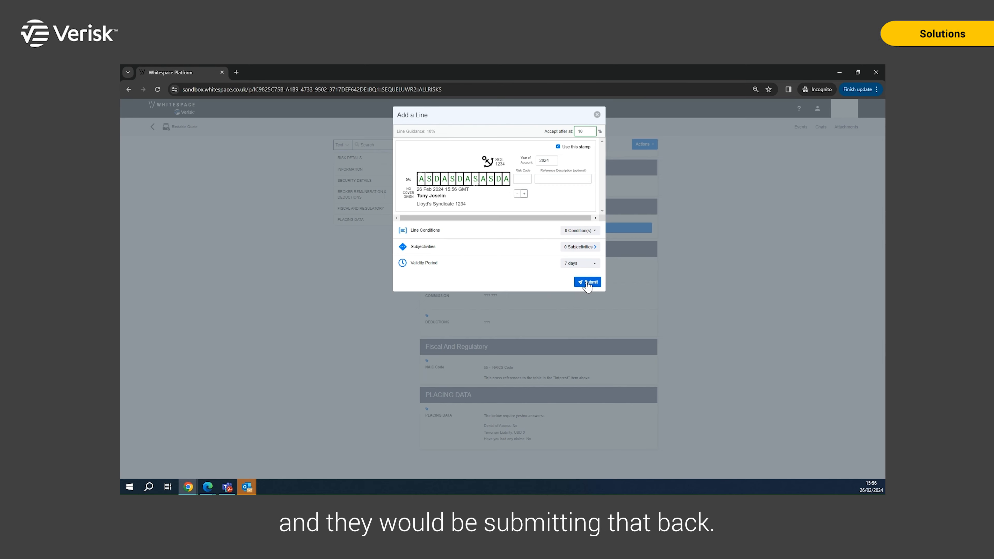
{"action": "left_click", "coordinate": [586, 281]}
{"action": "left_click", "coordinate": [531, 144]}
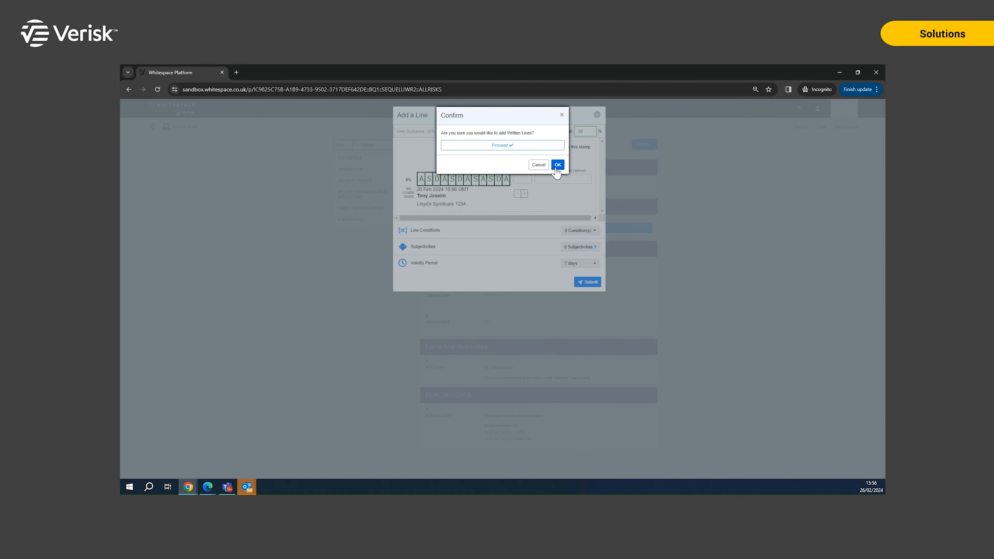
{"action": "left_click", "coordinate": [555, 168]}
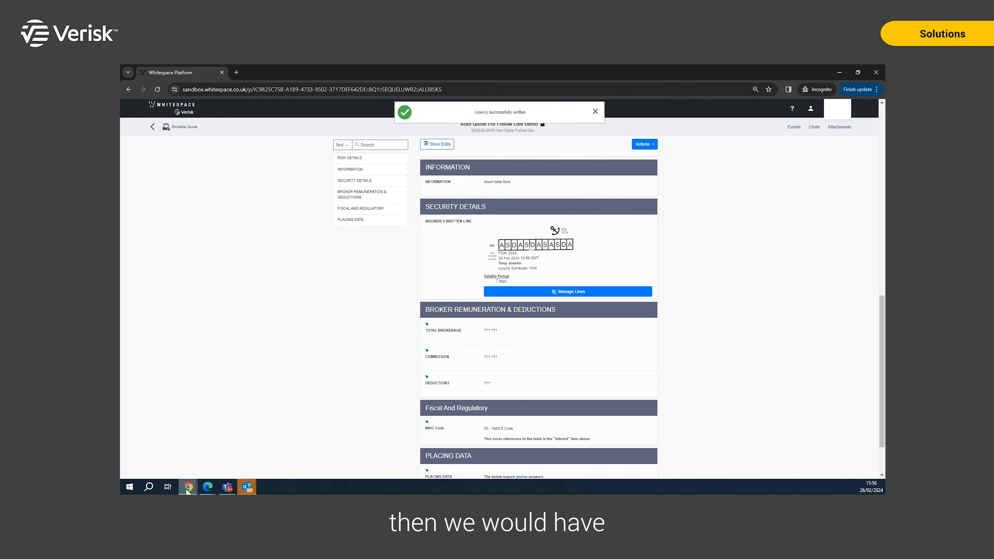
Return to the broker's browser window and select Sequel Underwriting's Hub Digital Follow Test team as a further carrier for the bindable quote.
{"action": "mouse_move", "coordinate": [188, 487]}
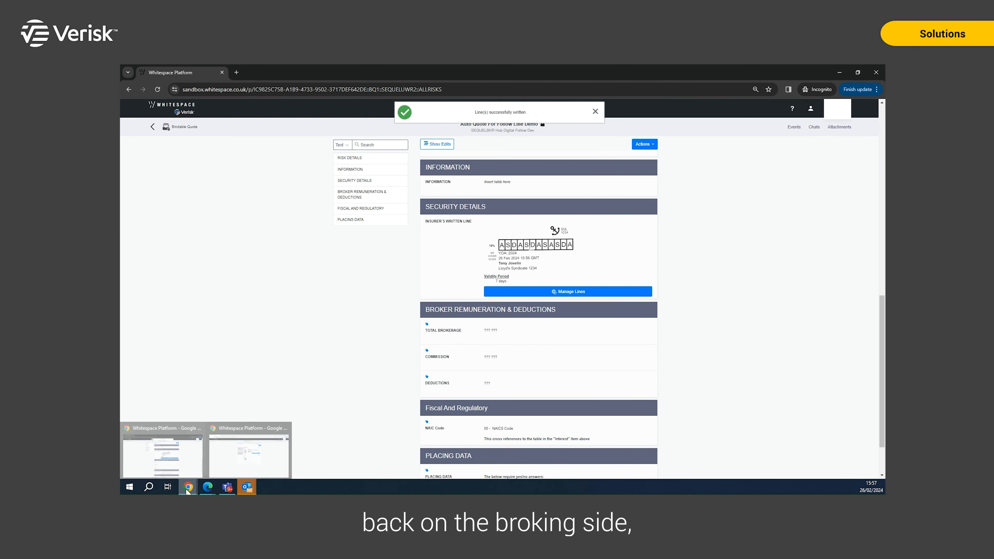
{"action": "left_click", "coordinate": [237, 454]}
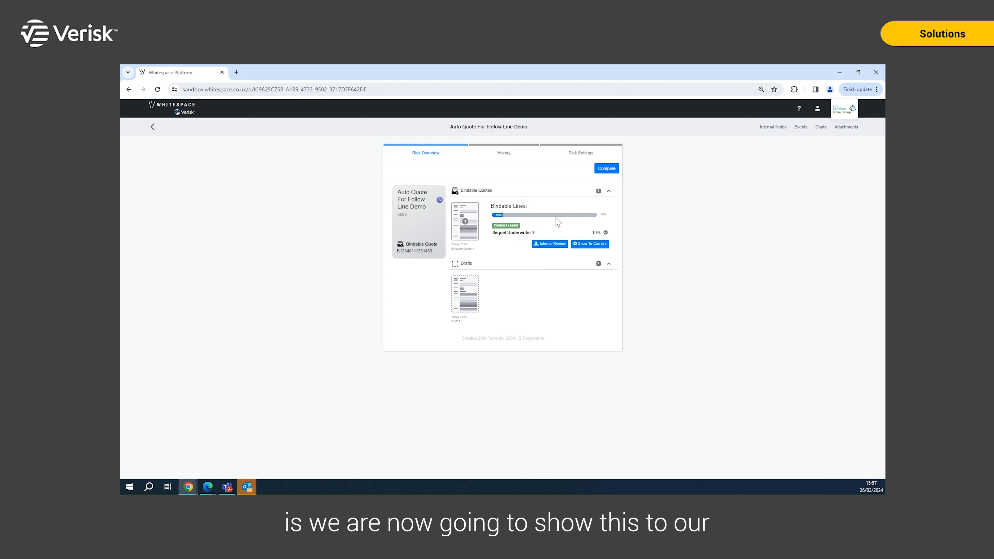
{"action": "left_click", "coordinate": [585, 244]}
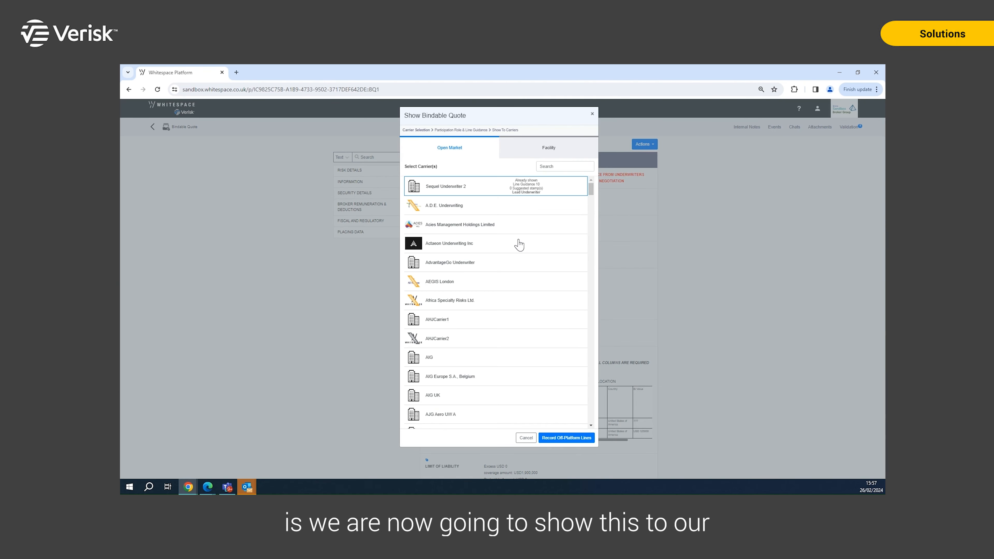
{"action": "left_click", "coordinate": [560, 171]}
{"action": "type", "text": "seq"}
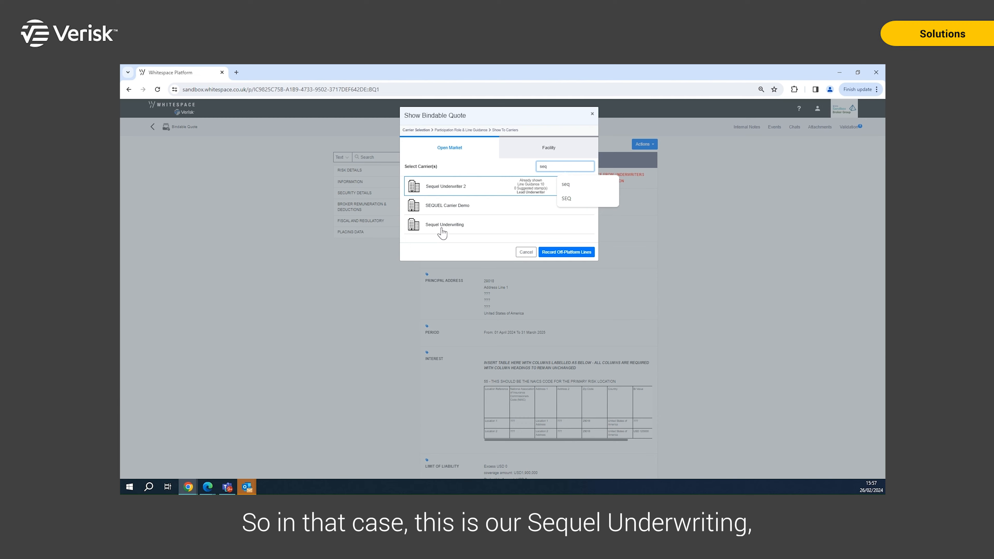
{"action": "left_click", "coordinate": [442, 228]}
{"action": "scroll", "coordinate": [510, 272], "scroll_direction": "down", "scroll_amount": 10}
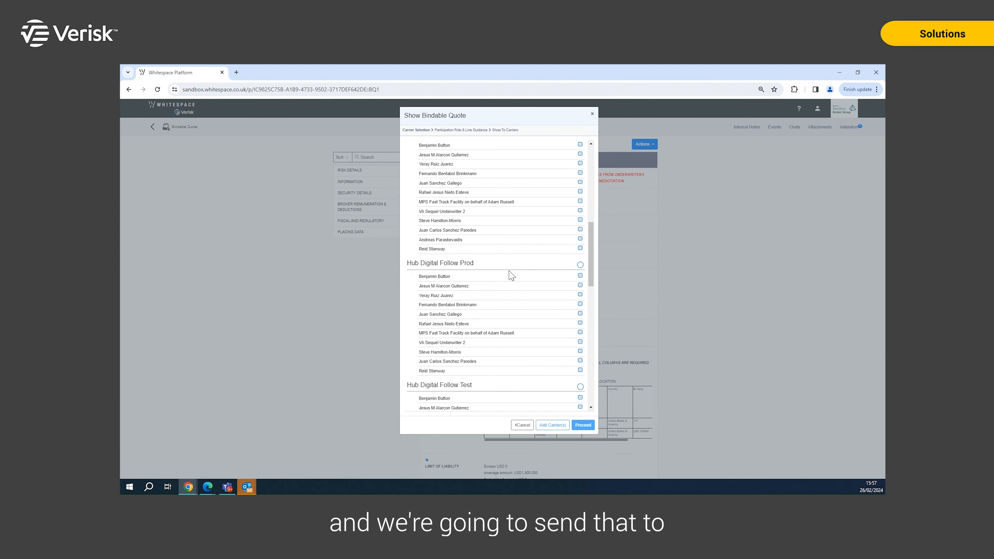
{"action": "left_click", "coordinate": [580, 187]}
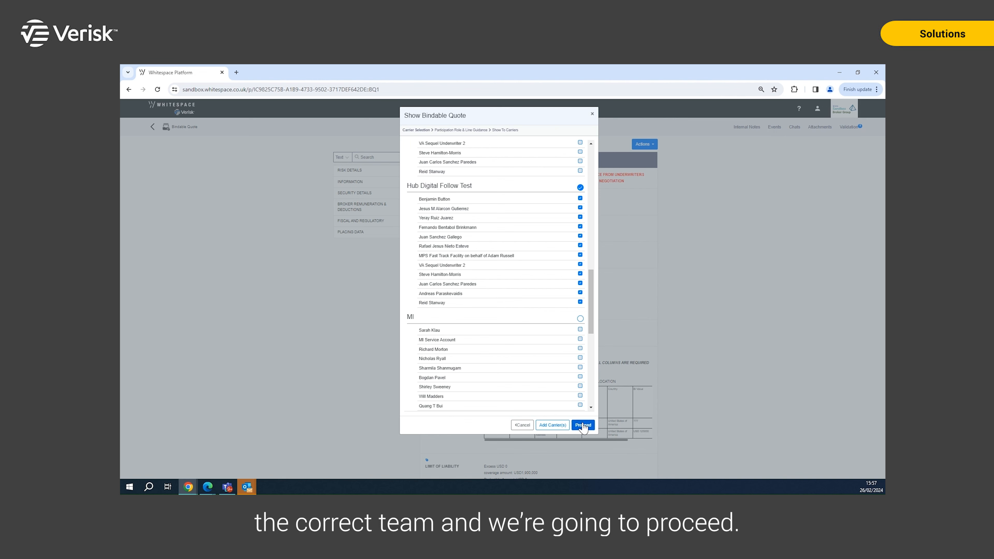
{"action": "left_click", "coordinate": [582, 424]}
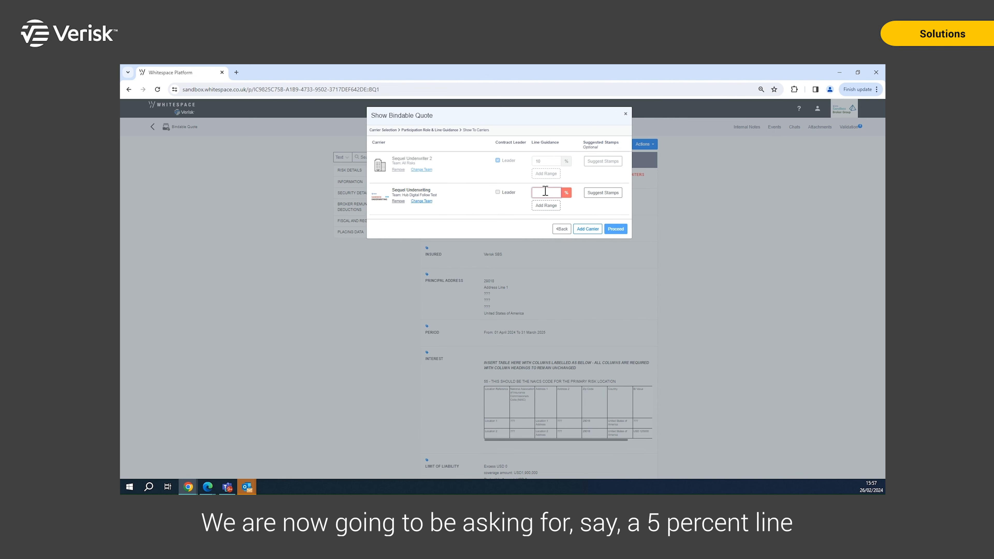
Set Sequel Underwriting's line guidance to 5% and show the bindable quote to that team without an accompanying message.
{"action": "type", "text": "5"}
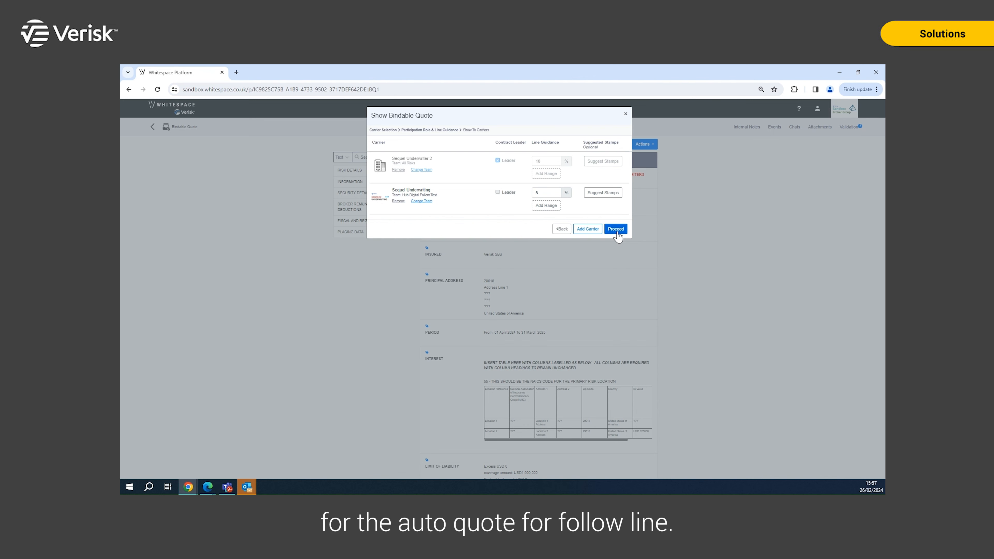
{"action": "left_click", "coordinate": [617, 231]}
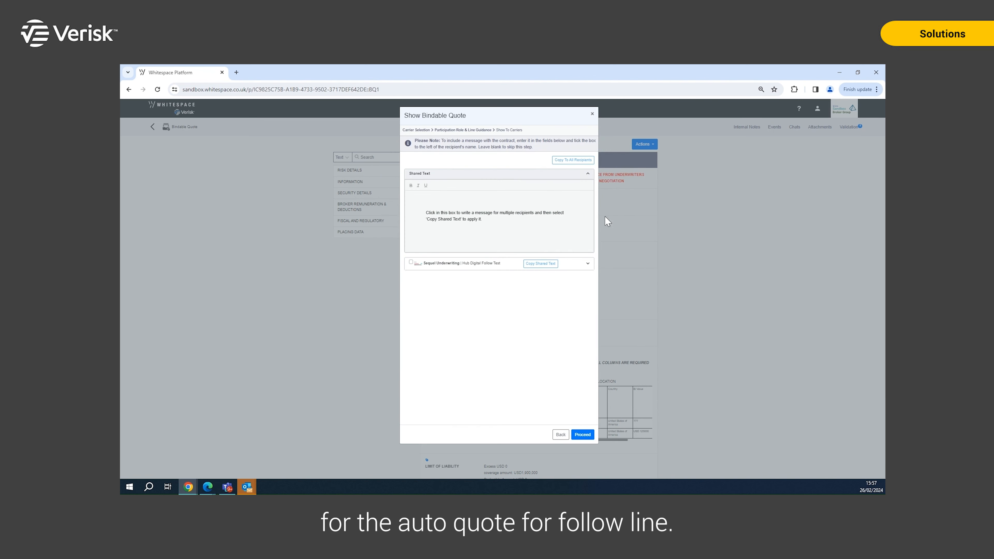
{"action": "left_click", "coordinate": [592, 439]}
{"action": "left_click", "coordinate": [534, 160]}
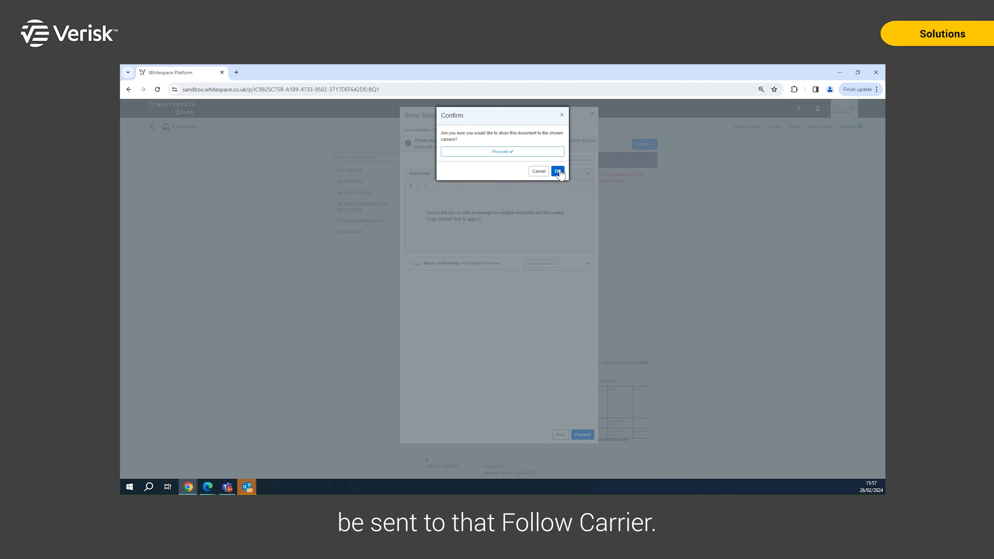
{"action": "left_click", "coordinate": [559, 171]}
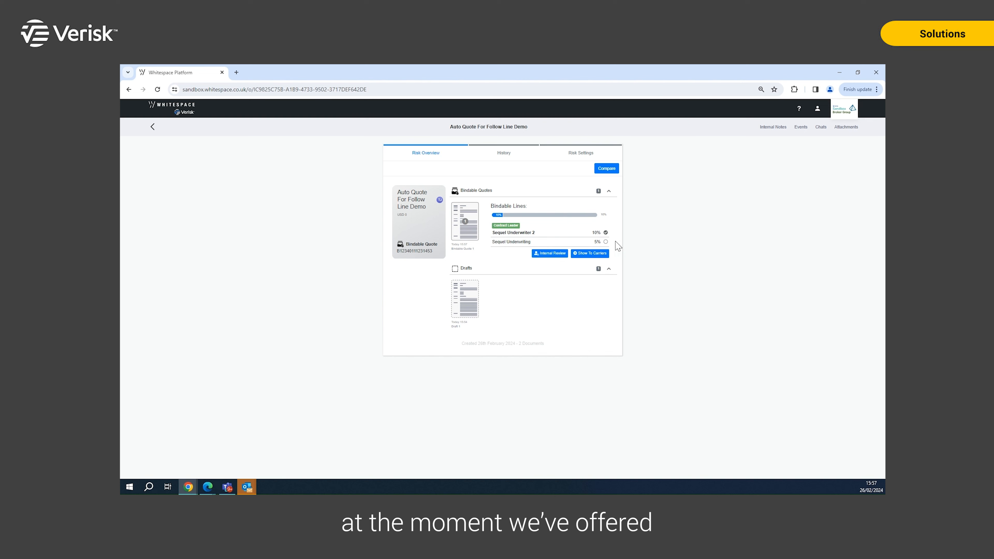
Open the bindable quote document from the risk overview and examine the insurers' written lines in its Security Details section.
{"action": "left_click", "coordinate": [555, 242]}
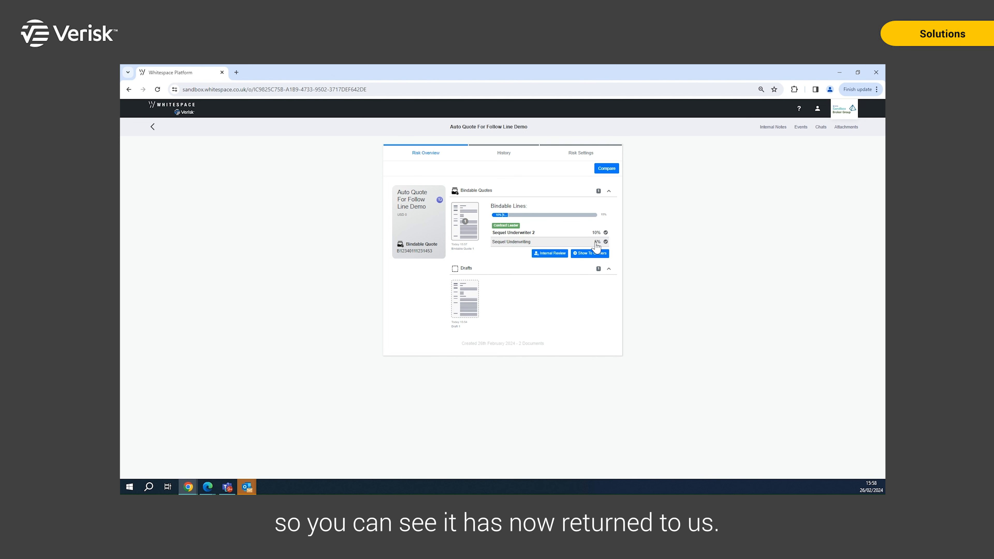
{"action": "left_click", "coordinate": [462, 235]}
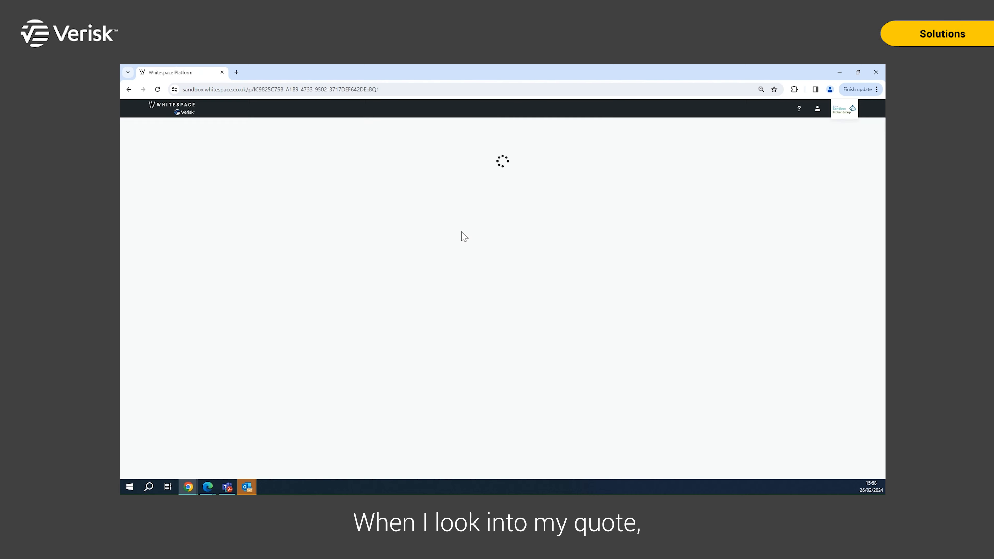
{"action": "scroll", "coordinate": [461, 237], "scroll_direction": "down", "scroll_amount": 10}
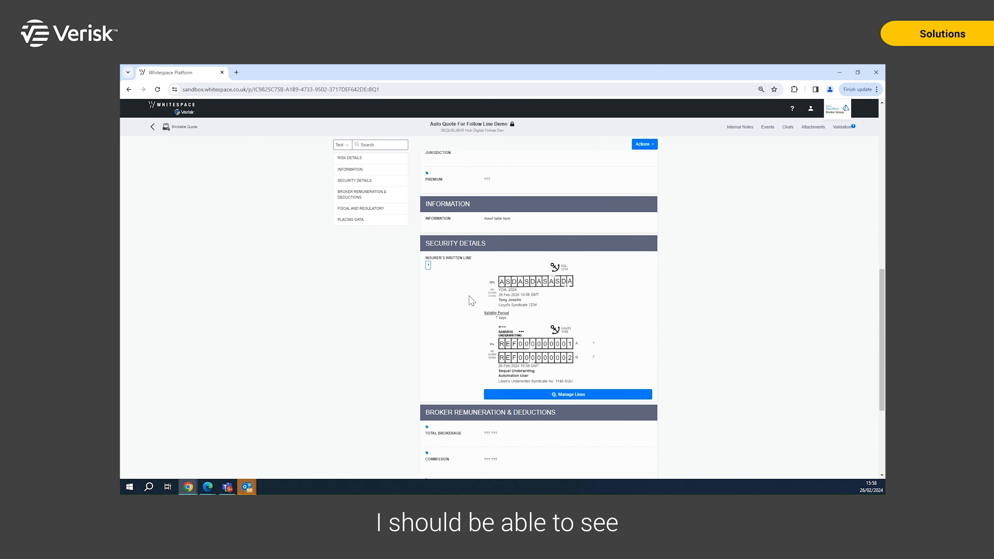
{"action": "scroll", "coordinate": [477, 267], "scroll_direction": "down", "scroll_amount": 1}
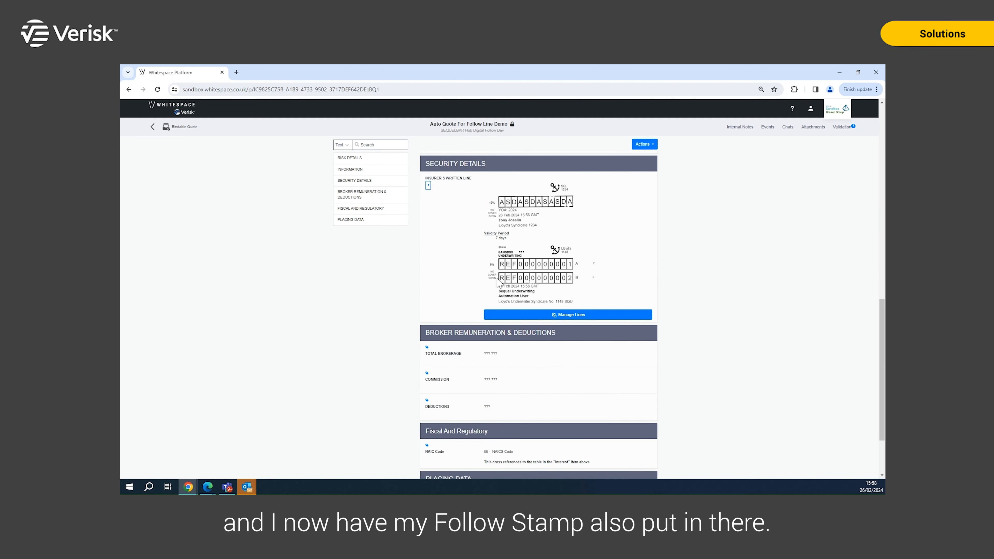